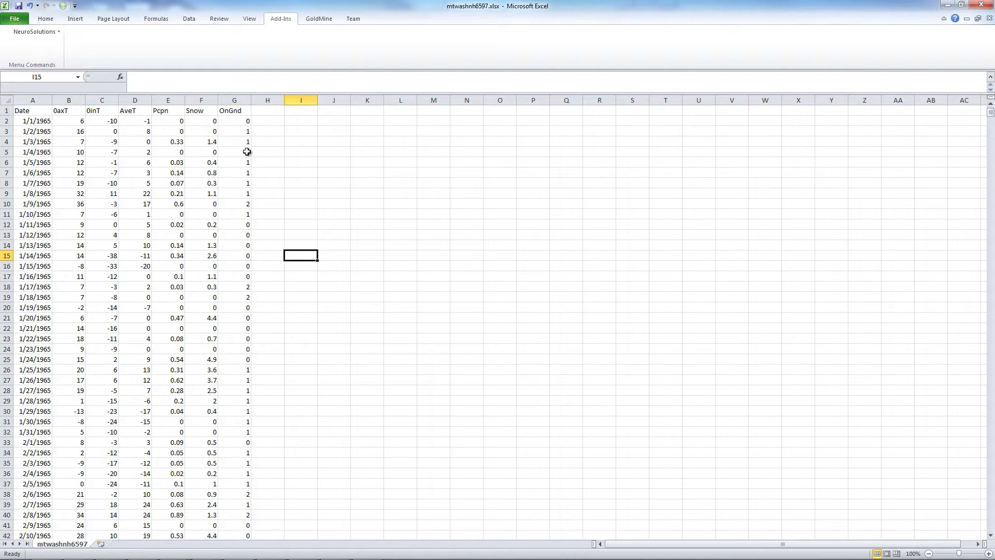
# - Select column G, the OnGnd snow-on-ground column
pyautogui.click(235, 101)
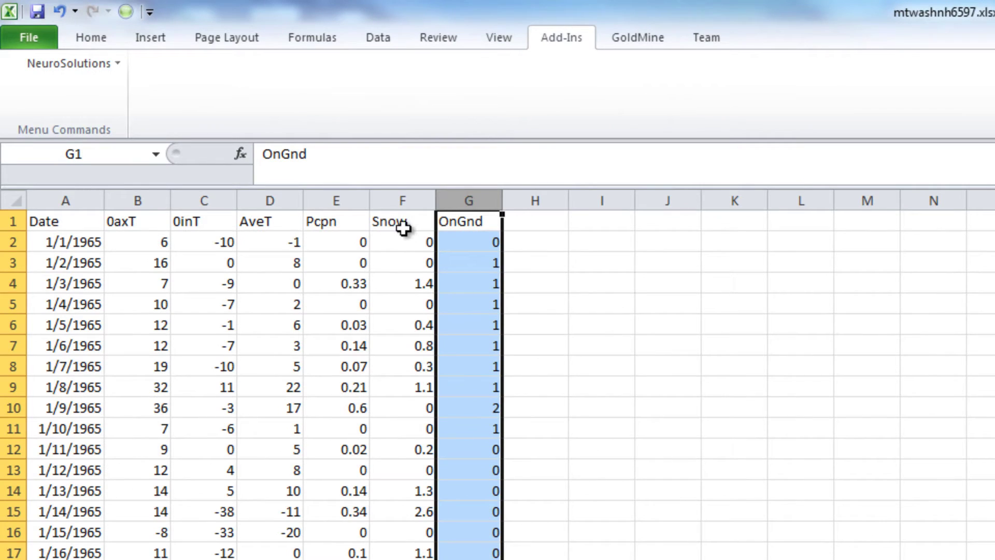
# - Shift the OnGnd values up by 1 row into new column H with NeuroSolutions Shift
pyautogui.click(96, 68)
pyautogui.moveTo(114, 117)
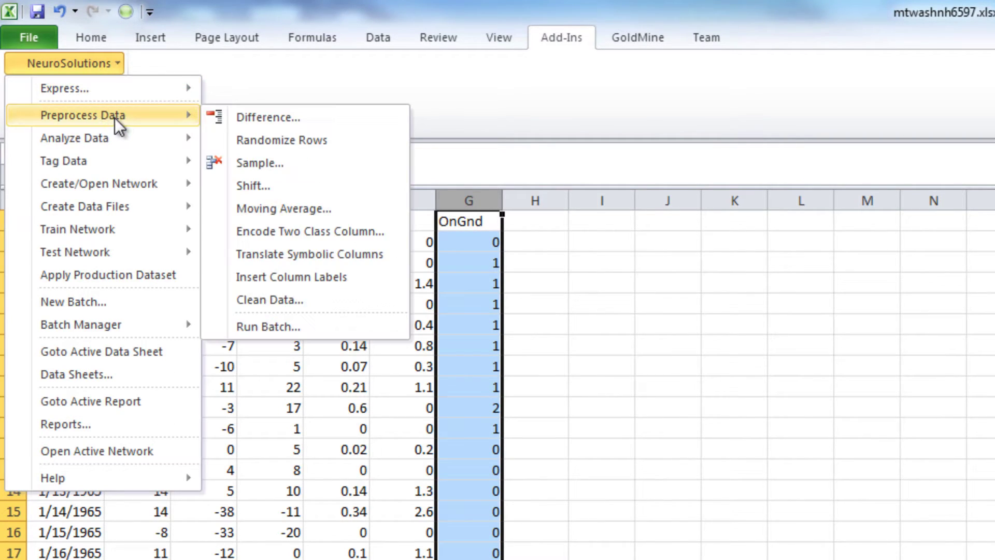
pyautogui.click(303, 185)
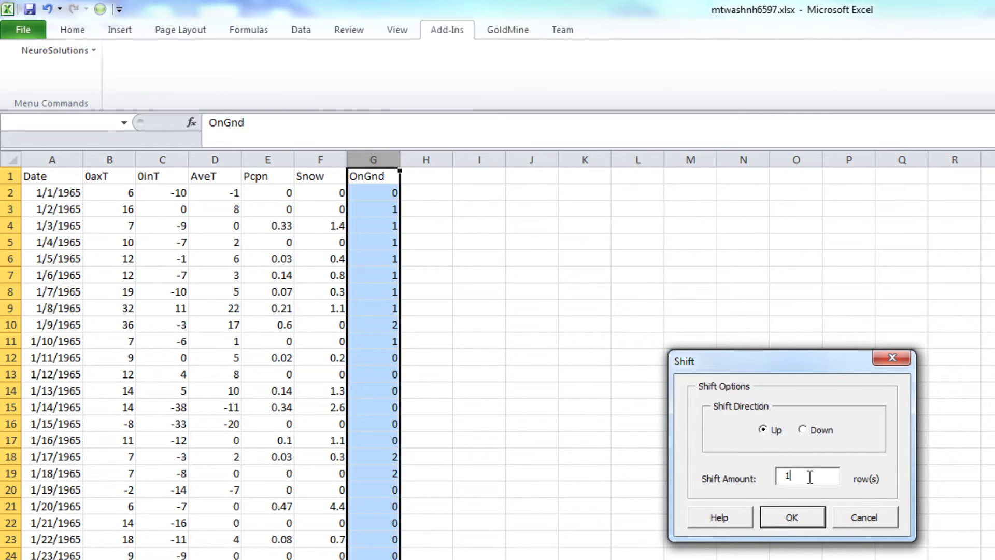
pyautogui.click(793, 517)
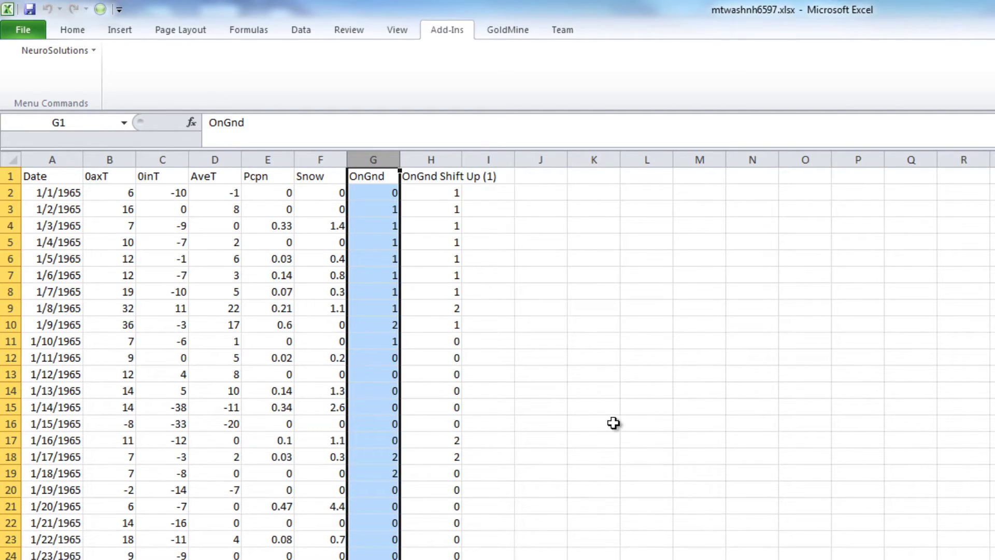
# - Tag columns 0axT through Snow (B–F) as network inputs
pyautogui.click(108, 154)
pyautogui.moveTo(109, 154); pyautogui.dragTo(319, 157)
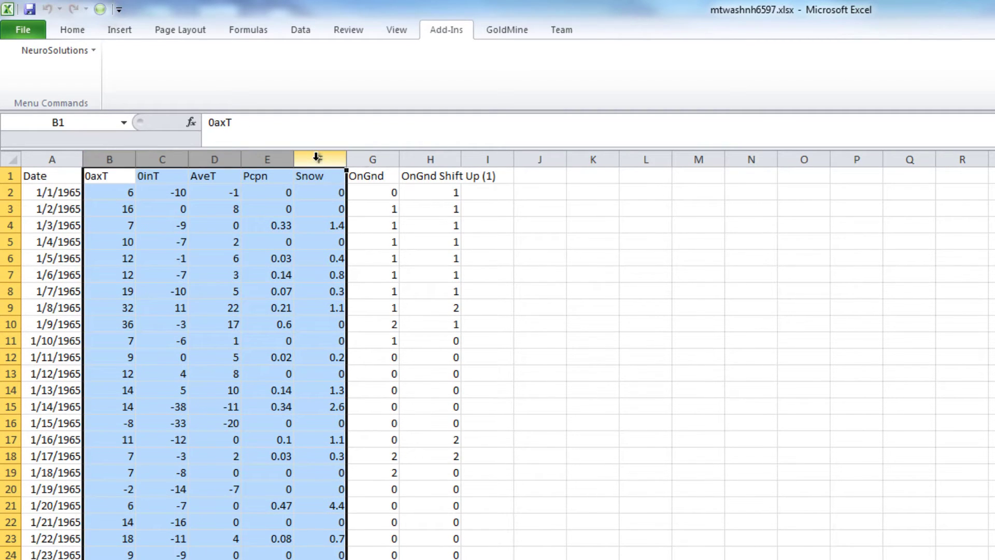
pyautogui.rightClick(320, 161)
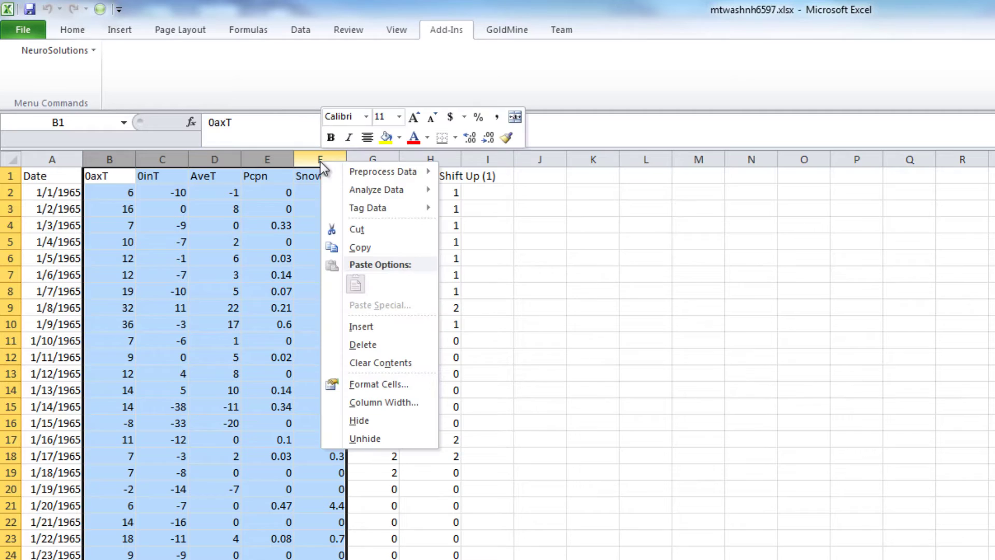
pyautogui.moveTo(391, 207)
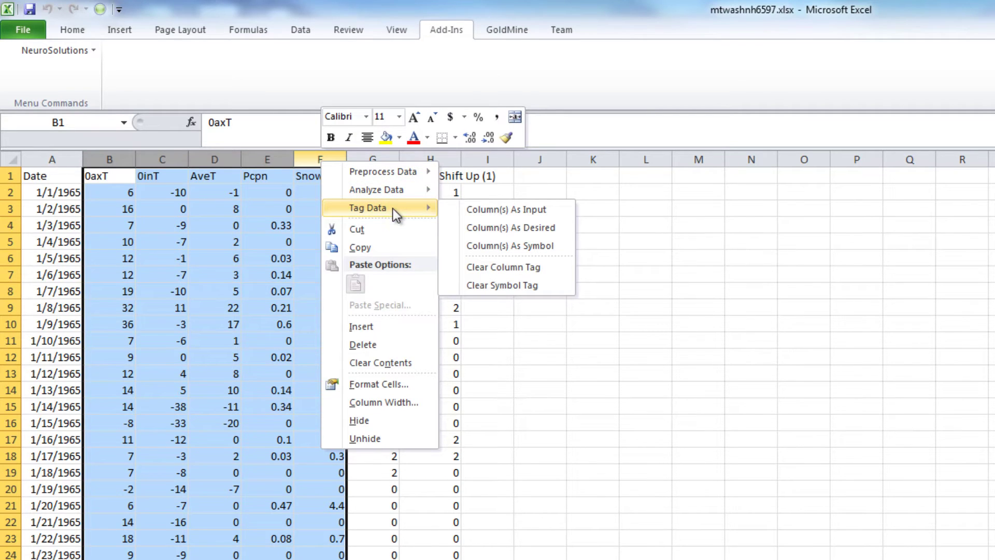
pyautogui.click(562, 213)
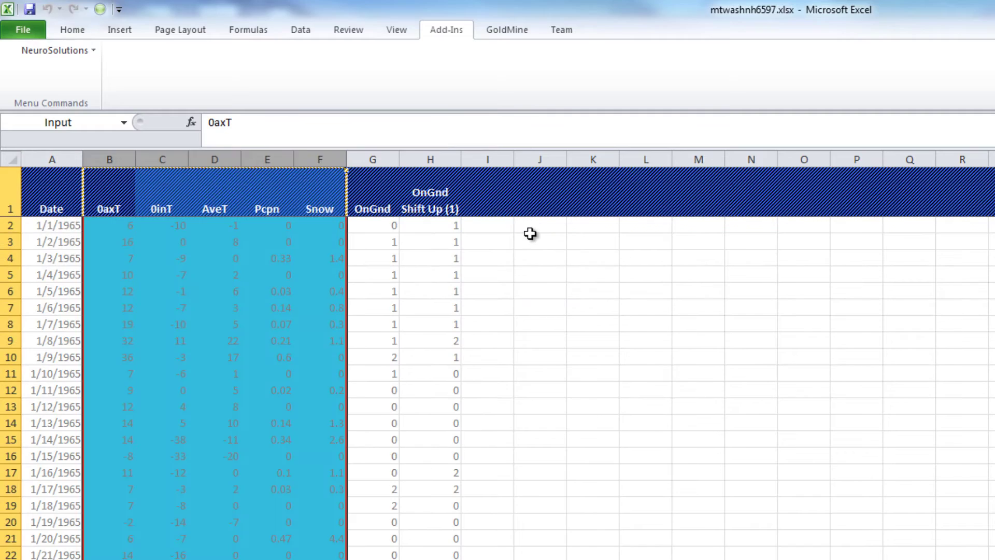
# - Tag column H, OnGnd Shift Up (1), as the desired output
pyautogui.click(431, 154)
pyautogui.rightClick(441, 157)
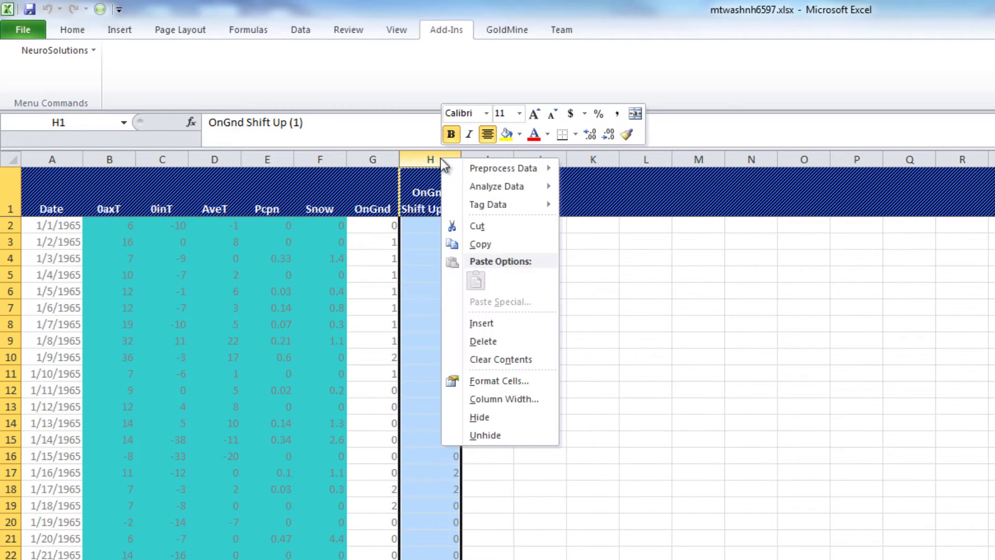
pyautogui.moveTo(519, 206)
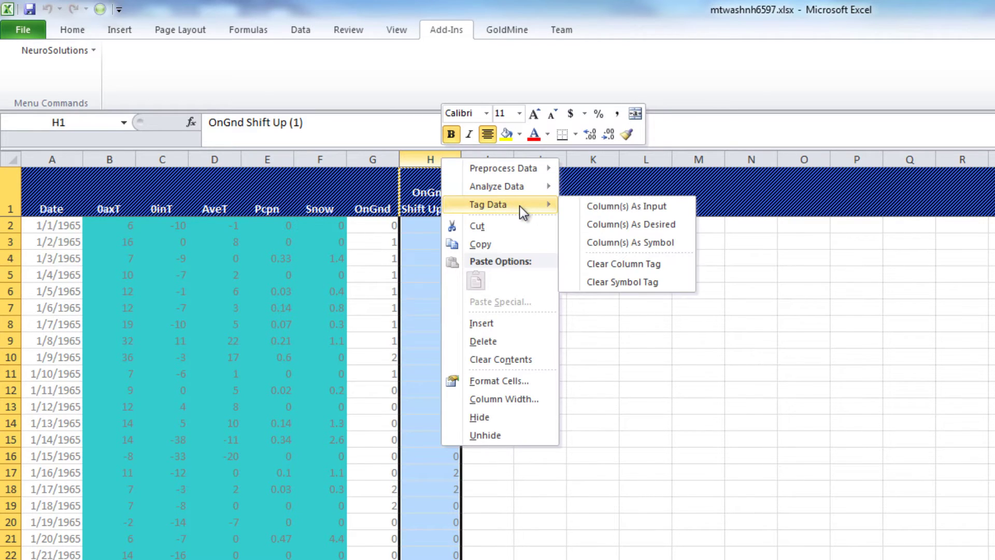
pyautogui.click(680, 226)
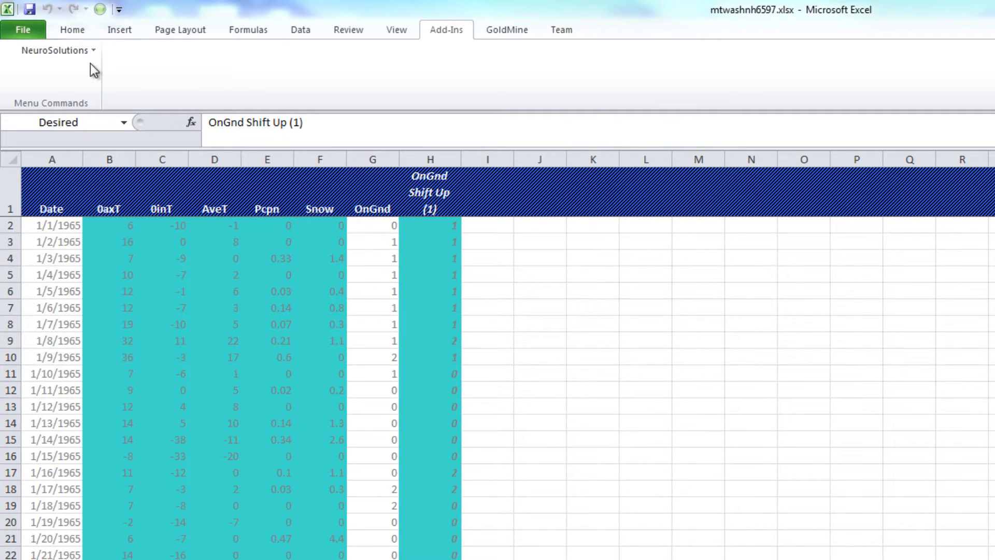
# - Tag rows by percentages, lowering Testing from 25 to 15 for a 70/15/15 split
pyautogui.click(71, 52)
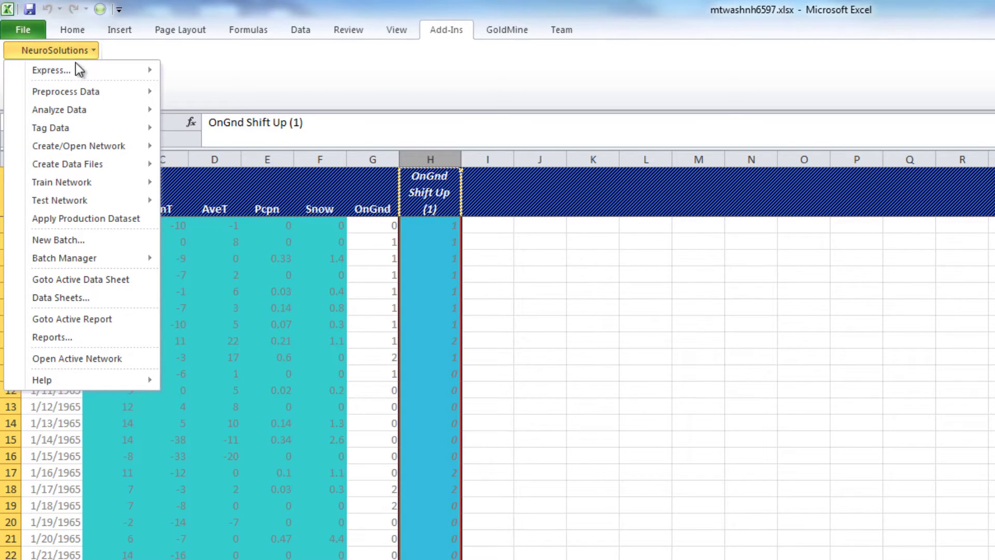
pyautogui.moveTo(75, 130)
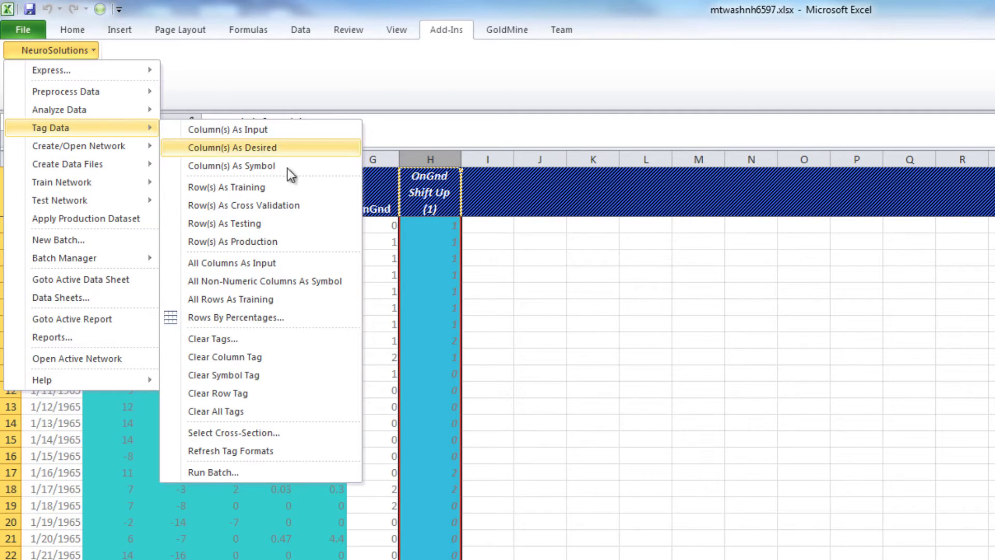
pyautogui.click(307, 318)
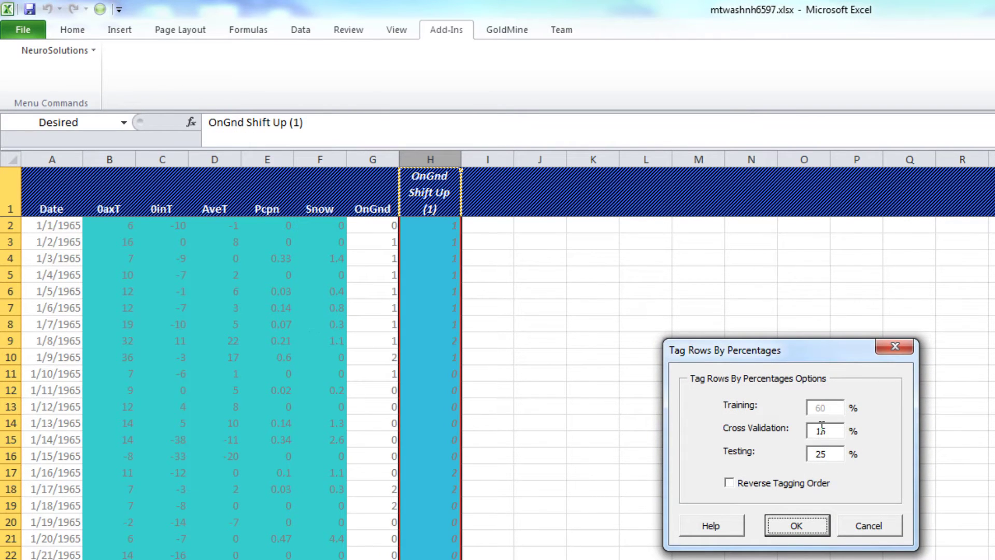
pyautogui.click(835, 455)
pyautogui.moveTo(834, 455); pyautogui.dragTo(767, 455)
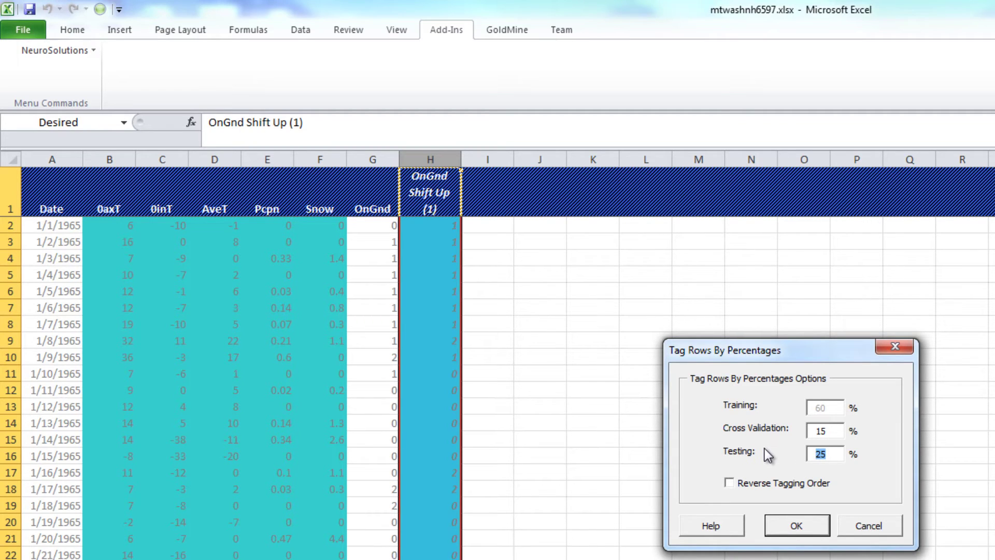
pyautogui.write('15')
pyautogui.click(798, 526)
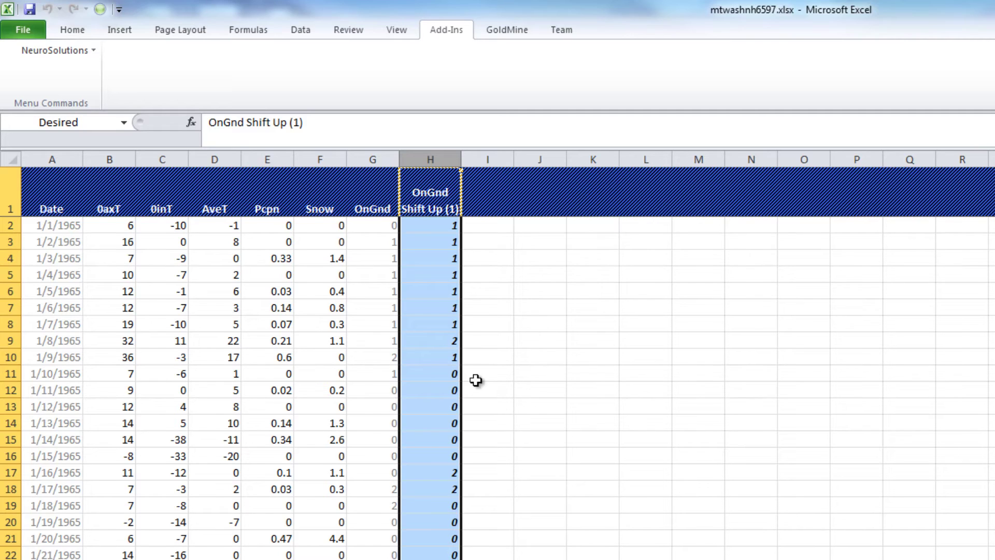
# - Start a custom Time-Lag Recurrent Network with focused GammaAxon memory, depth 10, trajectory 50
pyautogui.click(76, 53)
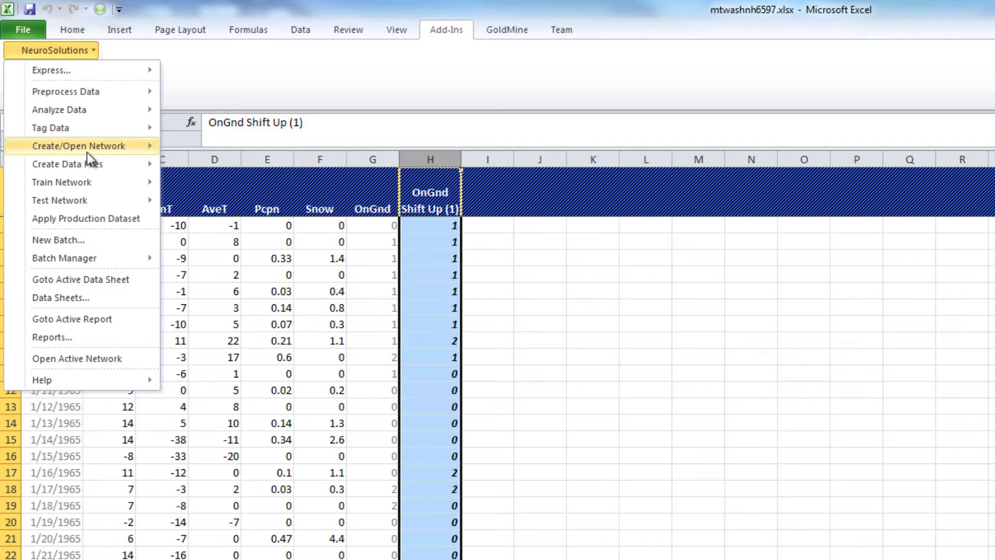
pyautogui.moveTo(64, 153)
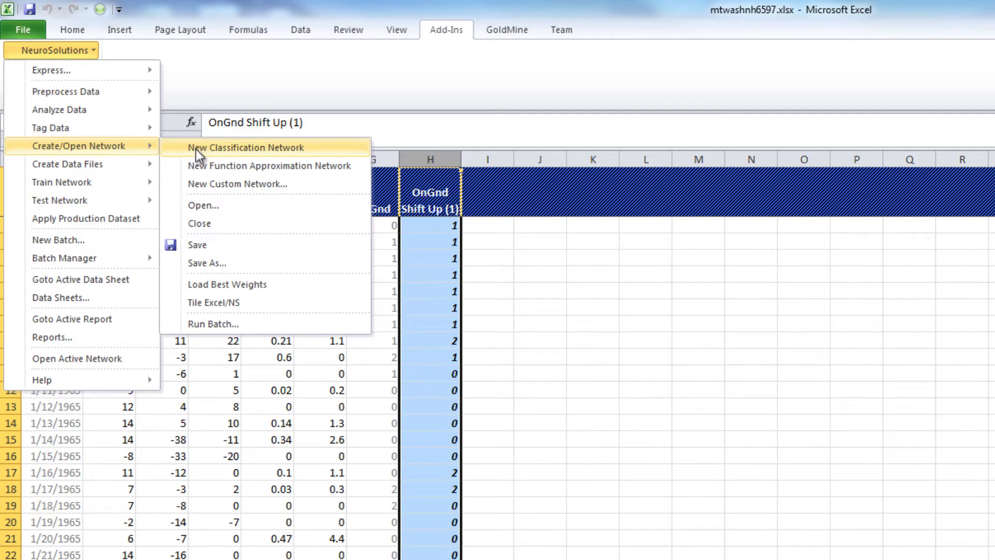
pyautogui.click(315, 185)
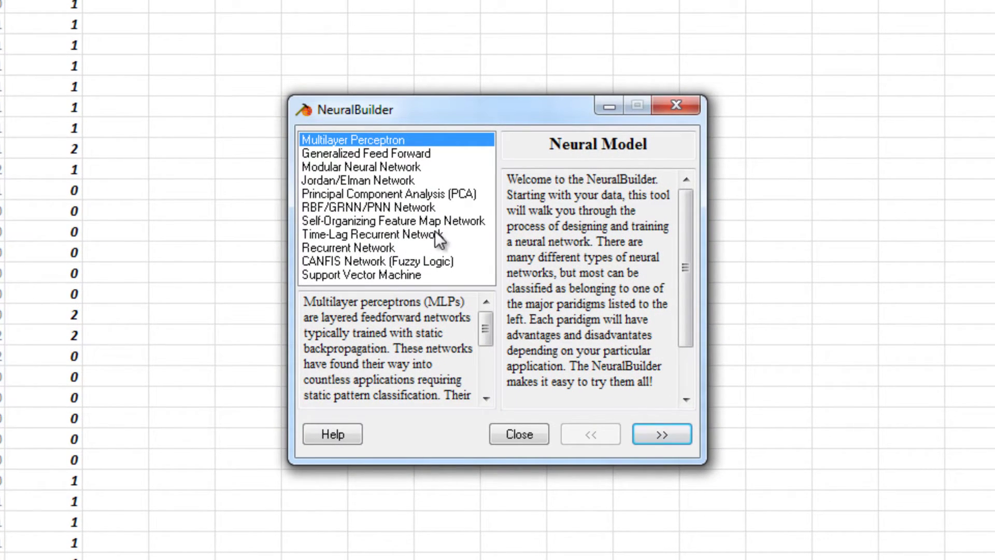
pyautogui.click(449, 236)
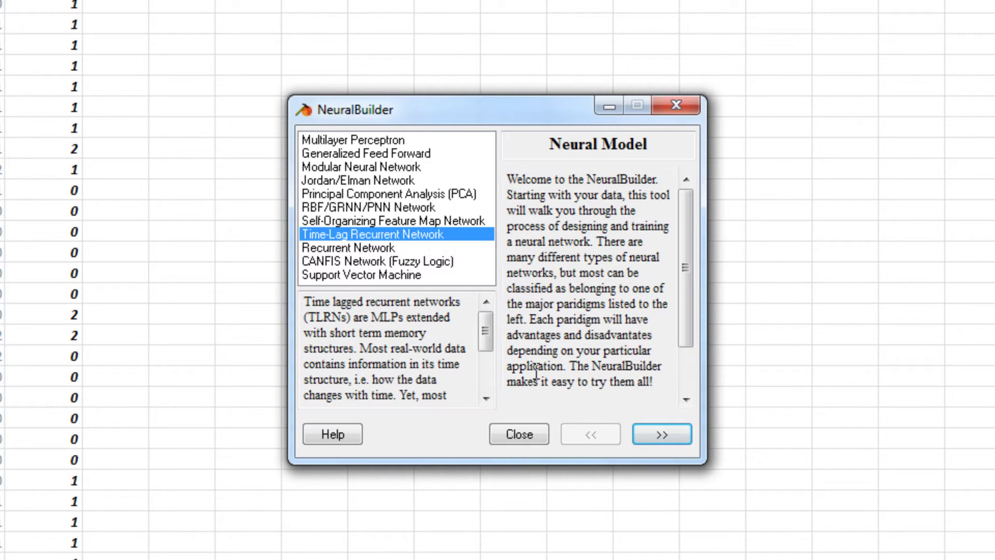
pyautogui.click(666, 433)
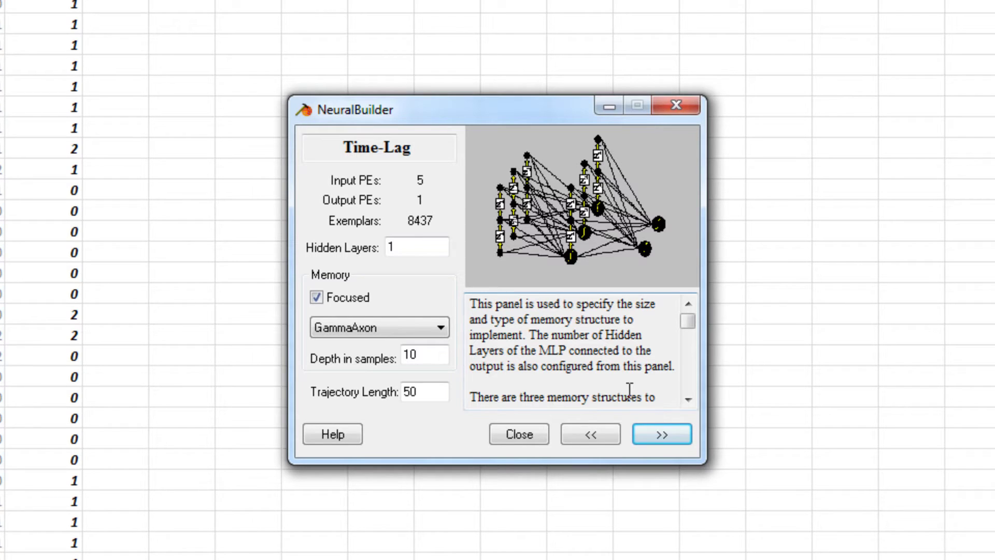
pyautogui.click(391, 328)
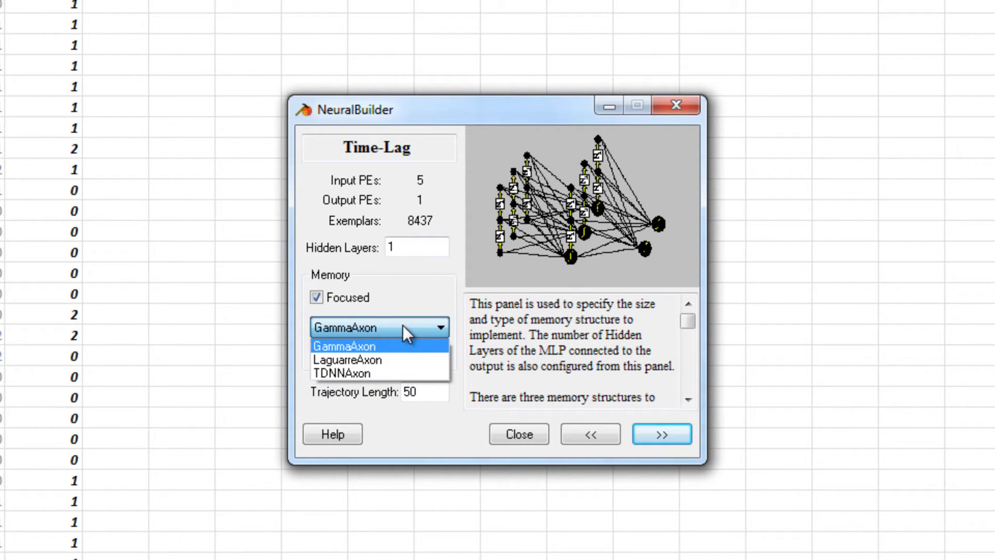
pyautogui.click(409, 326)
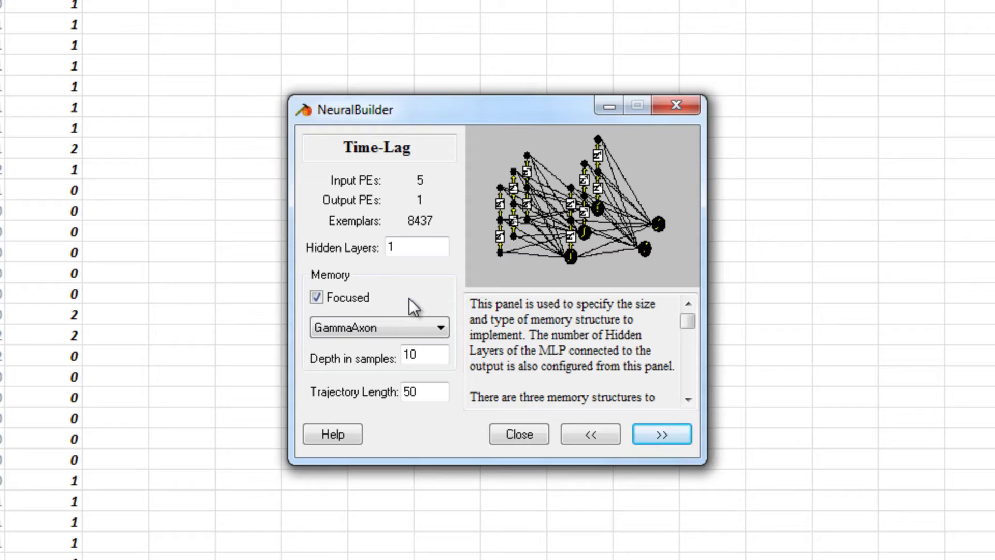
# - Accept the hidden layer, output layer and supervised learning panels and reach probe configuration
pyautogui.click(673, 435)
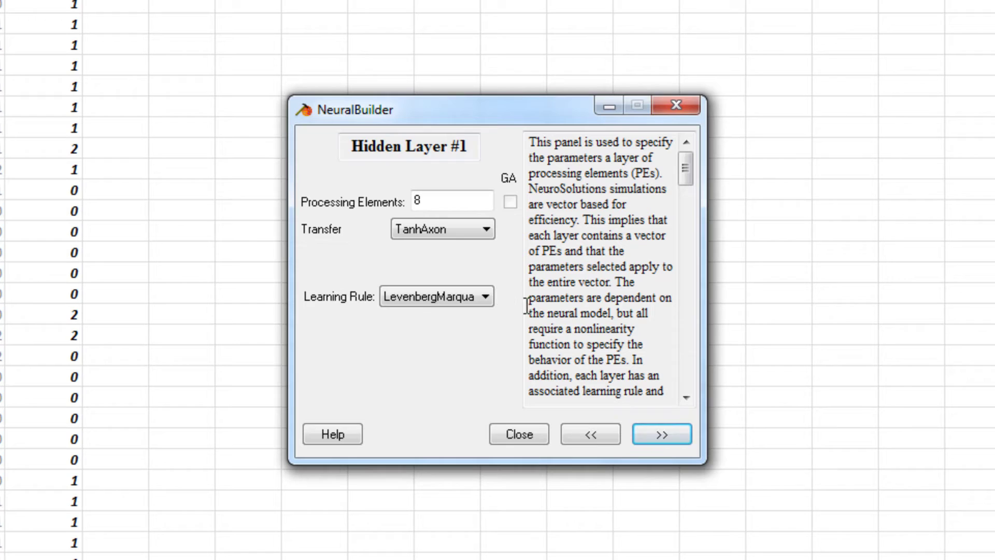
pyautogui.click(662, 435)
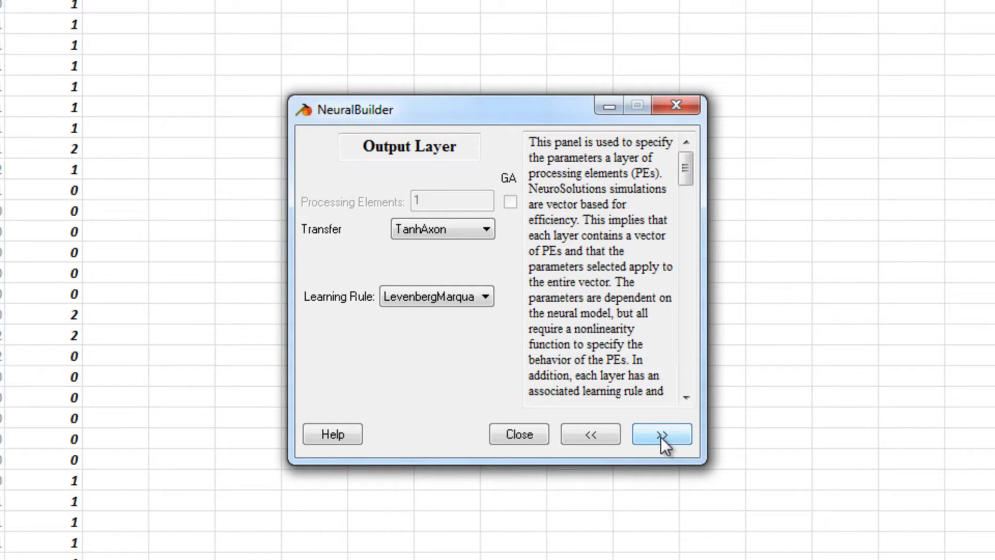
pyautogui.click(661, 436)
pyautogui.click(661, 436)
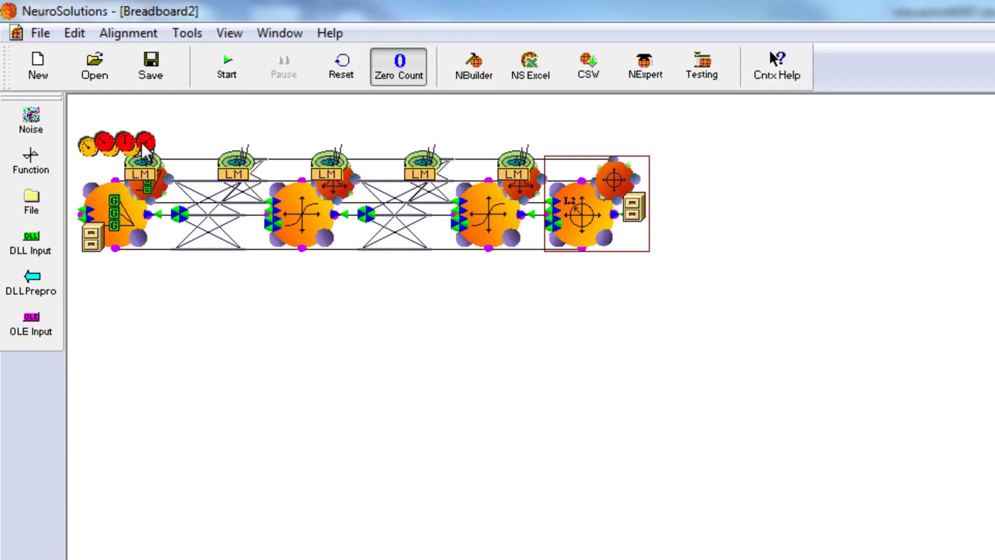
# - Enable Use GPU in the BackDynamicControl's Backpropagation properties
pyautogui.rightClick(143, 141)
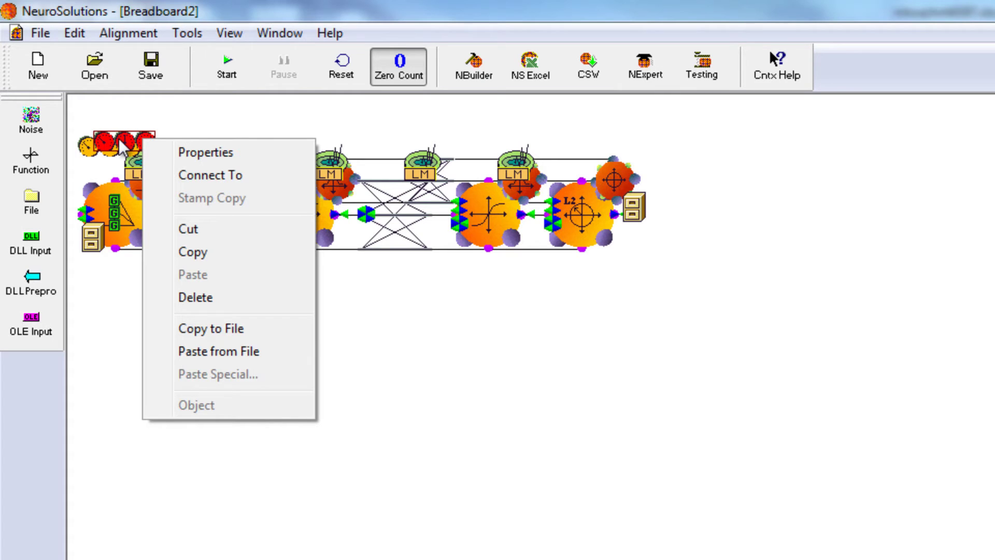
pyautogui.click(218, 153)
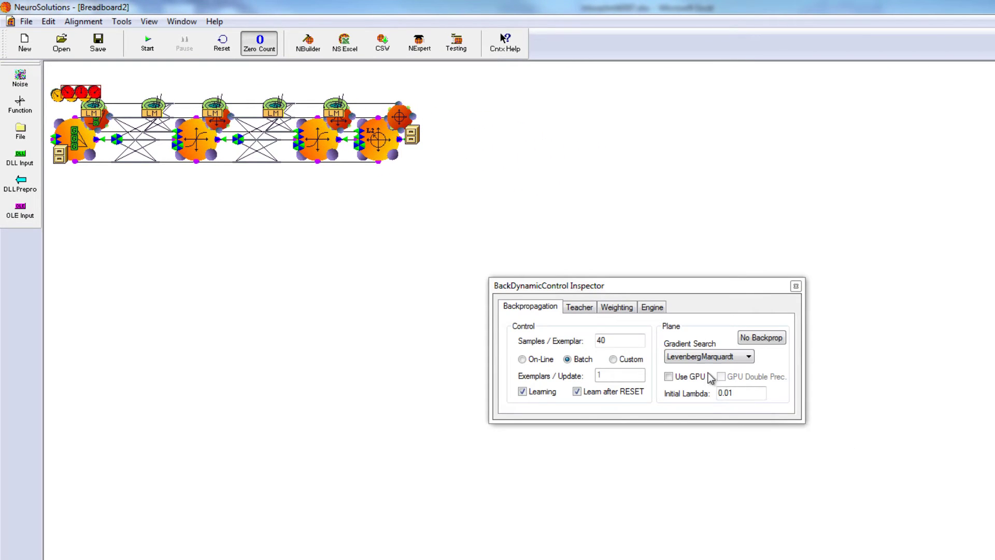
pyautogui.click(679, 379)
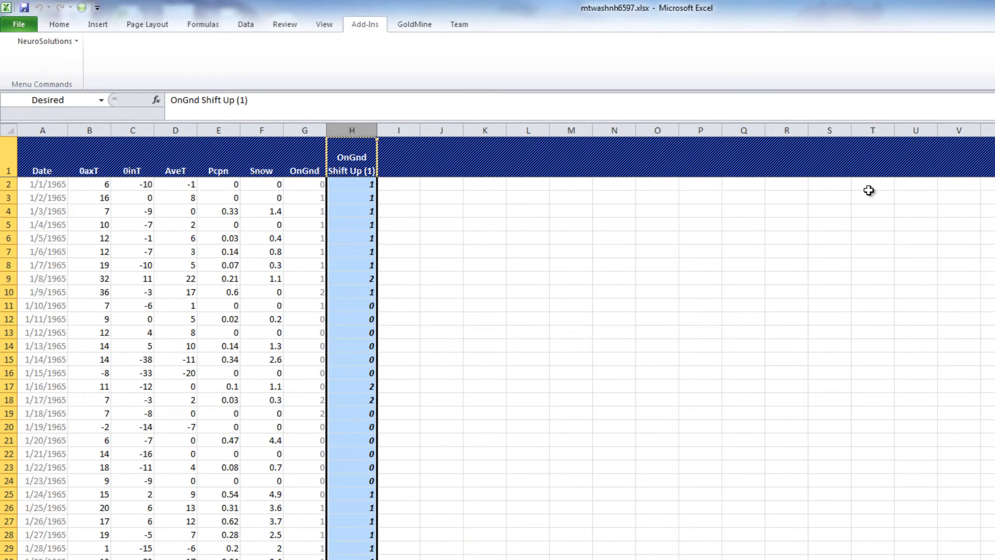
# - Start network training and save the breadboard as Breadboard2.nsb when prompted
pyautogui.click(61, 42)
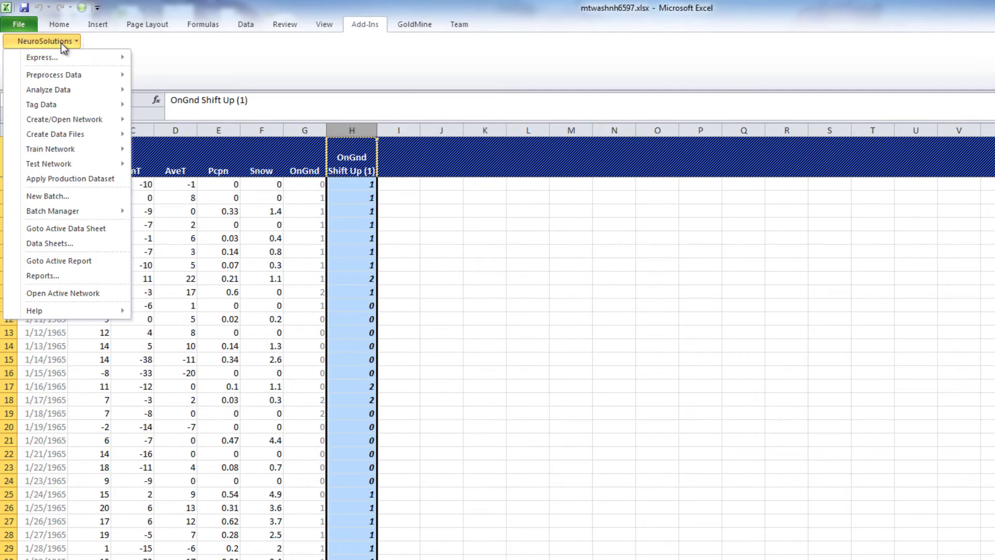
pyautogui.moveTo(83, 153)
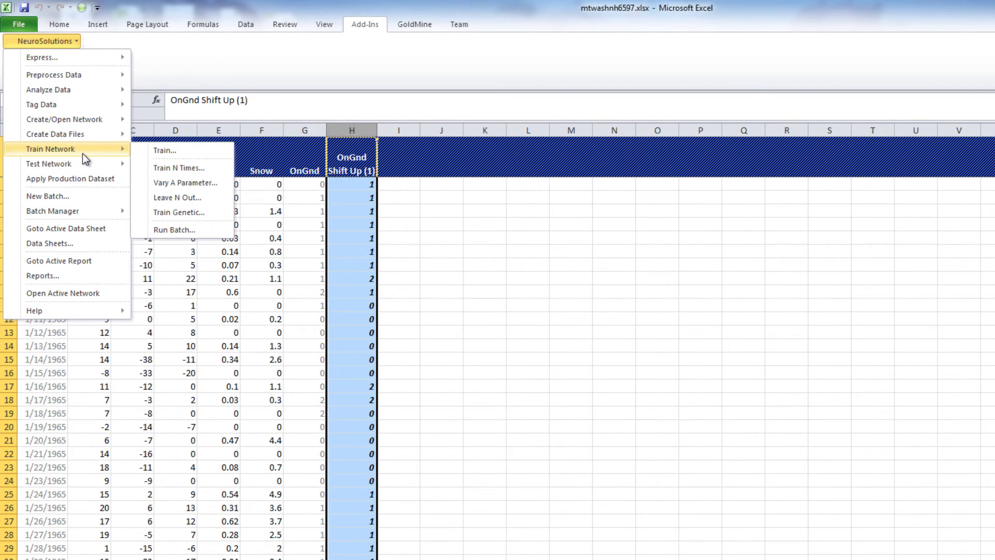
pyautogui.click(213, 150)
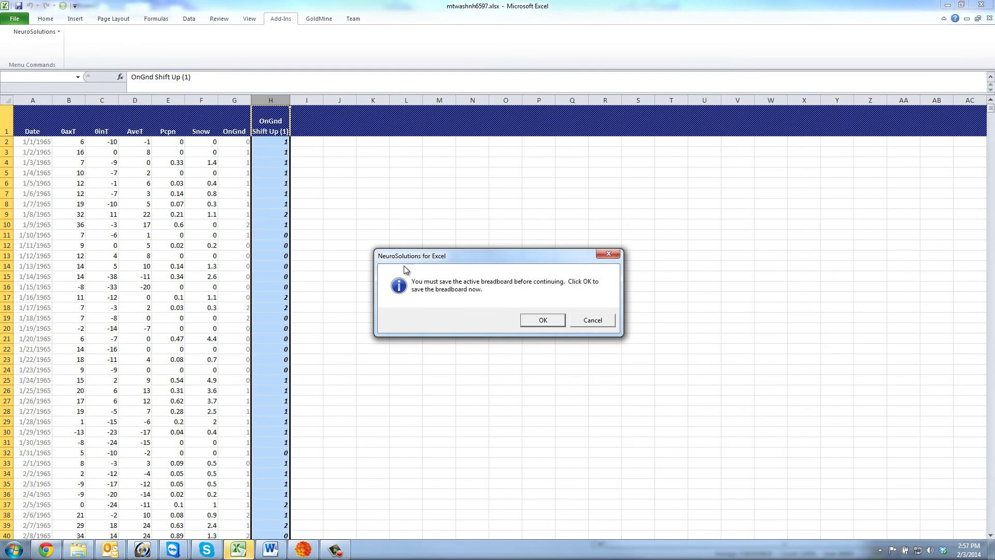
pyautogui.click(542, 320)
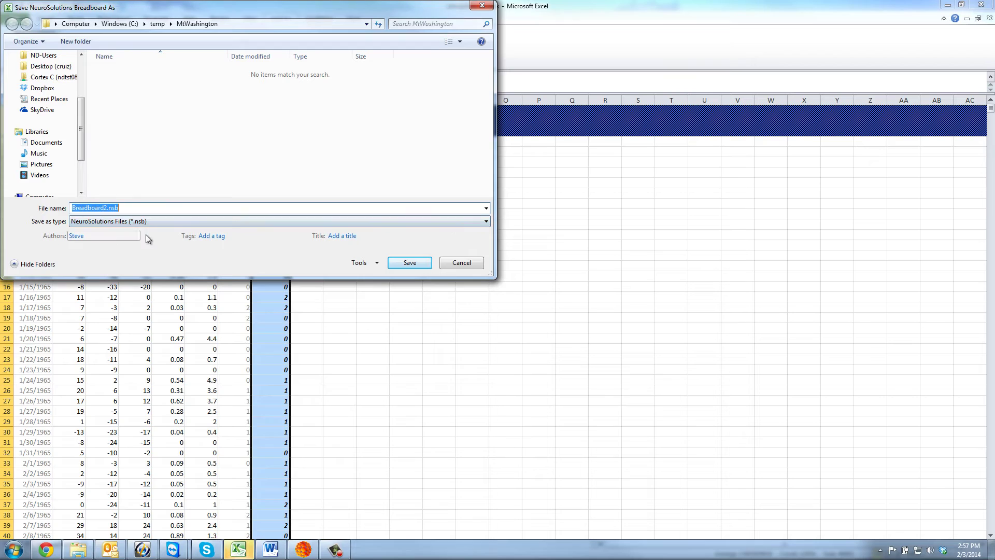
pyautogui.click(414, 263)
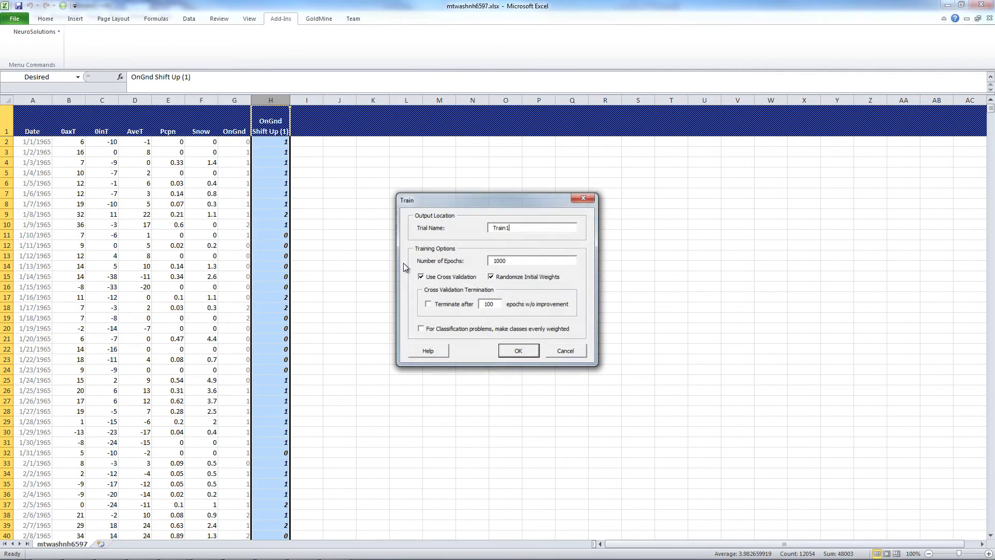
# - Terminate training after 25 epochs without improvement and train trial Train1 for 1000 epochs
pyautogui.click(448, 308)
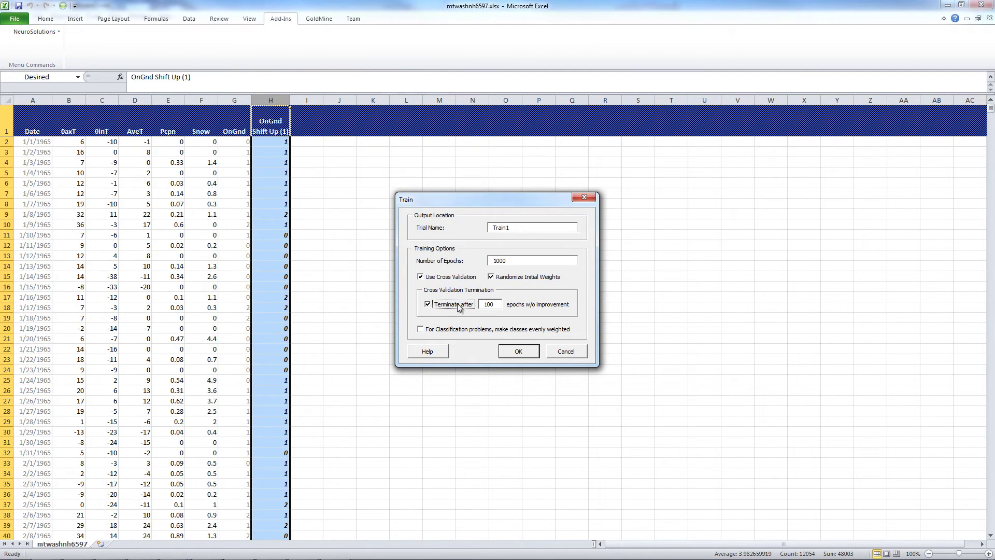
pyautogui.doubleClick(498, 305)
pyautogui.write('250')
pyautogui.click(518, 352)
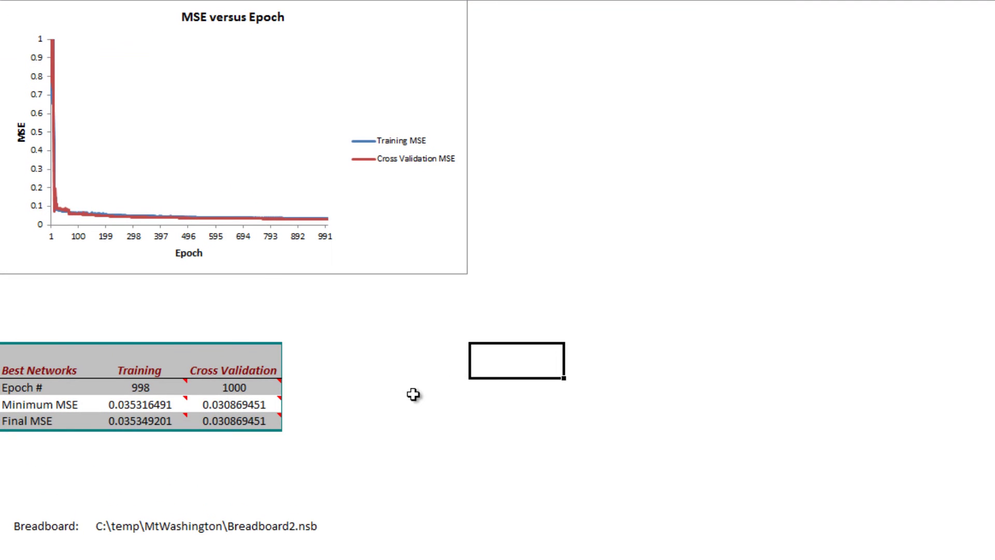
# - Inspect the cross-validation best epoch 1000 and minimum MSE 0.030869451 in the report
pyautogui.click(248, 387)
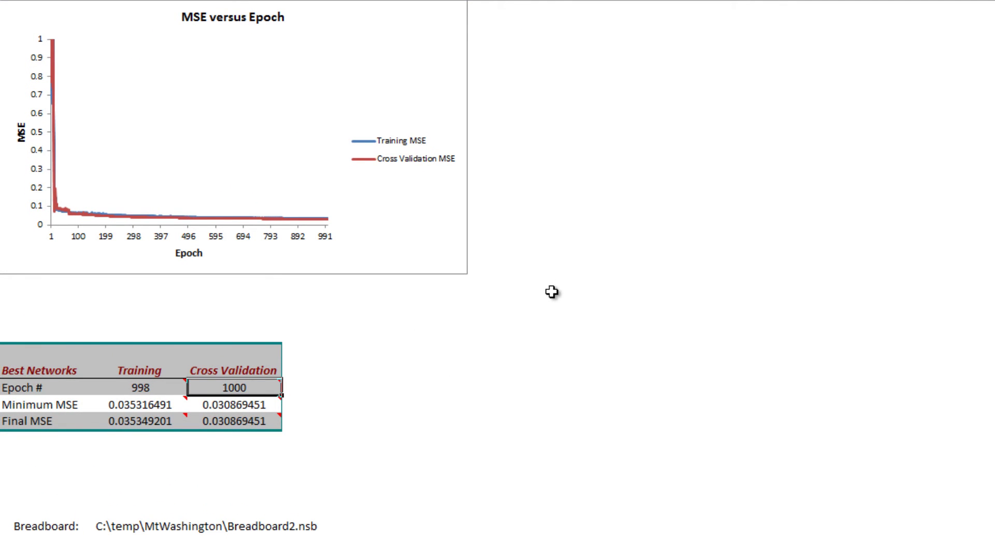
pyautogui.click(219, 407)
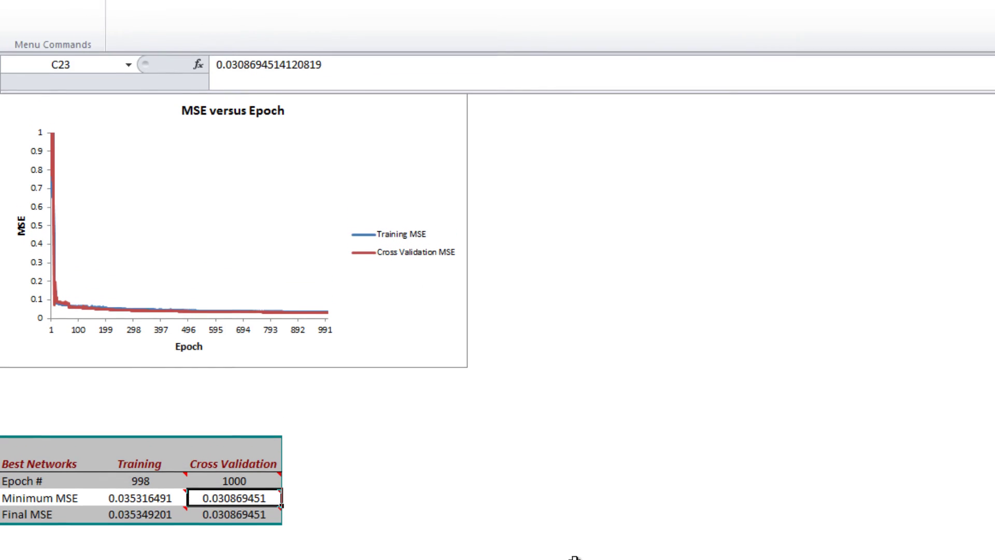
pyautogui.click(44, 53)
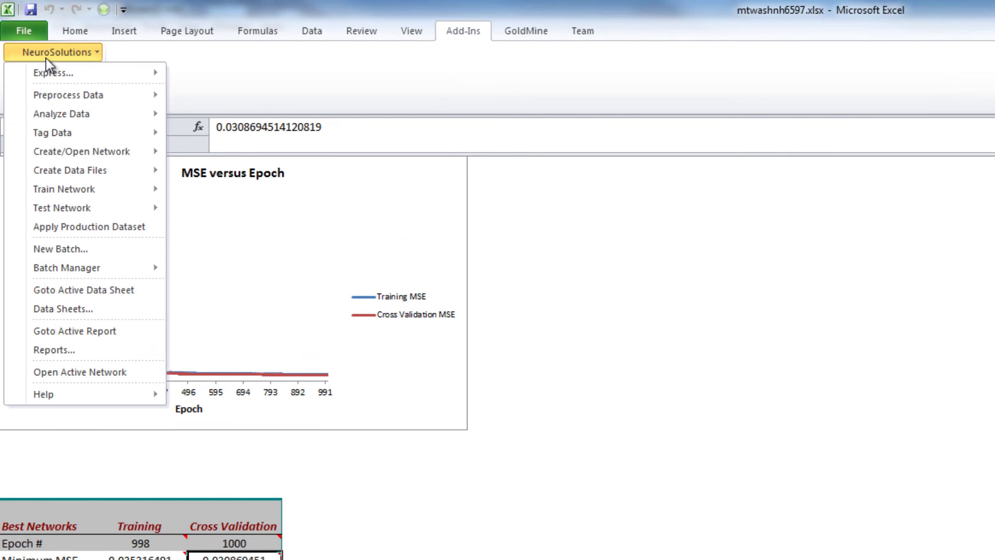
pyautogui.moveTo(102, 197)
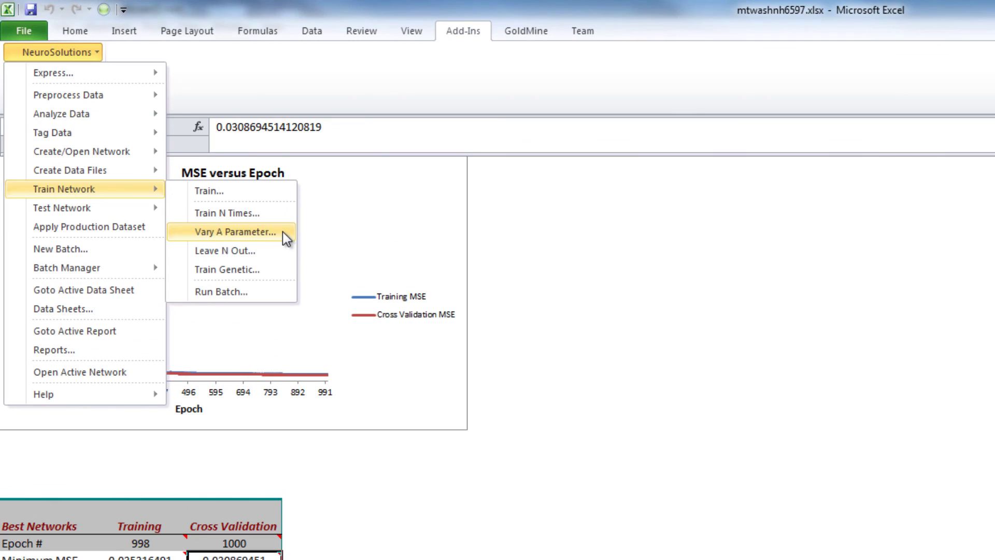
pyautogui.click(504, 285)
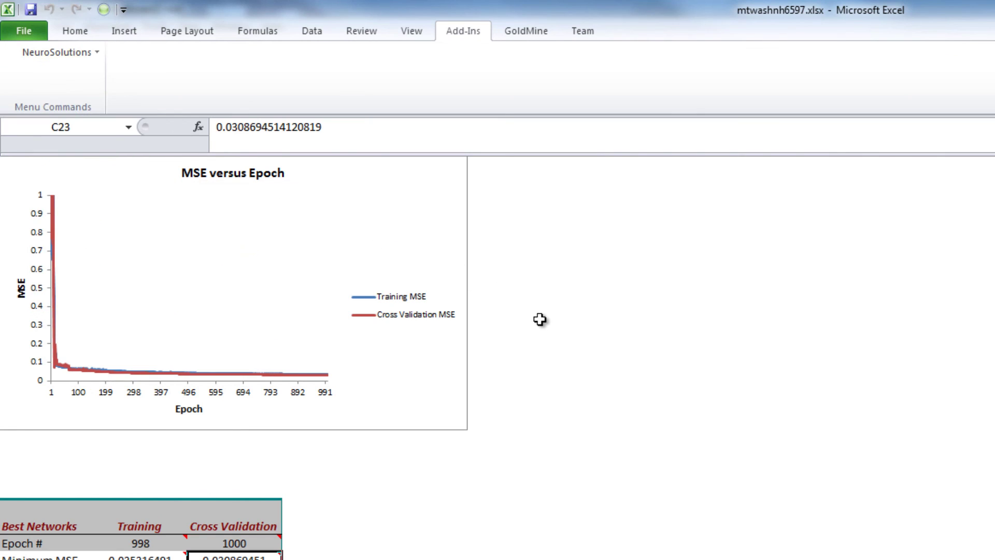
pyautogui.click(541, 321)
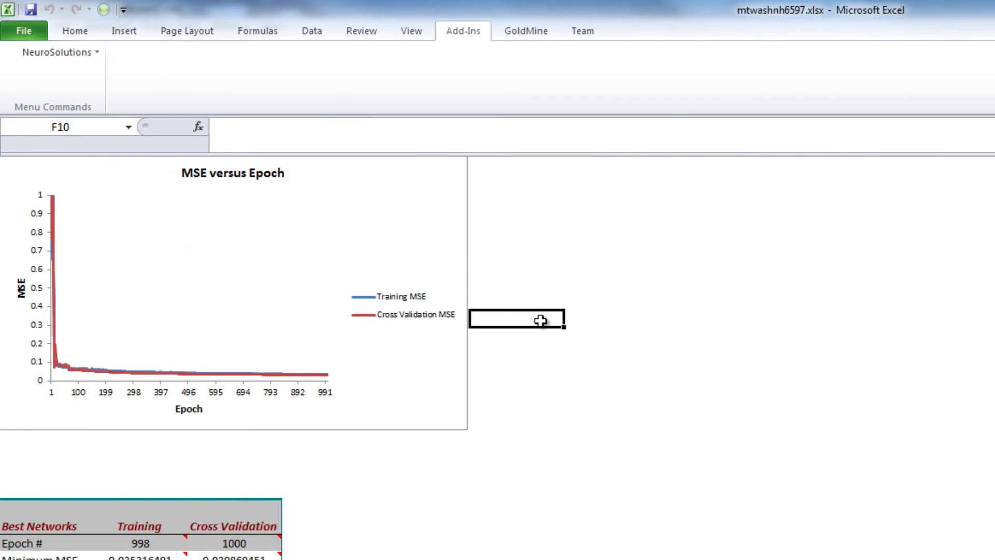